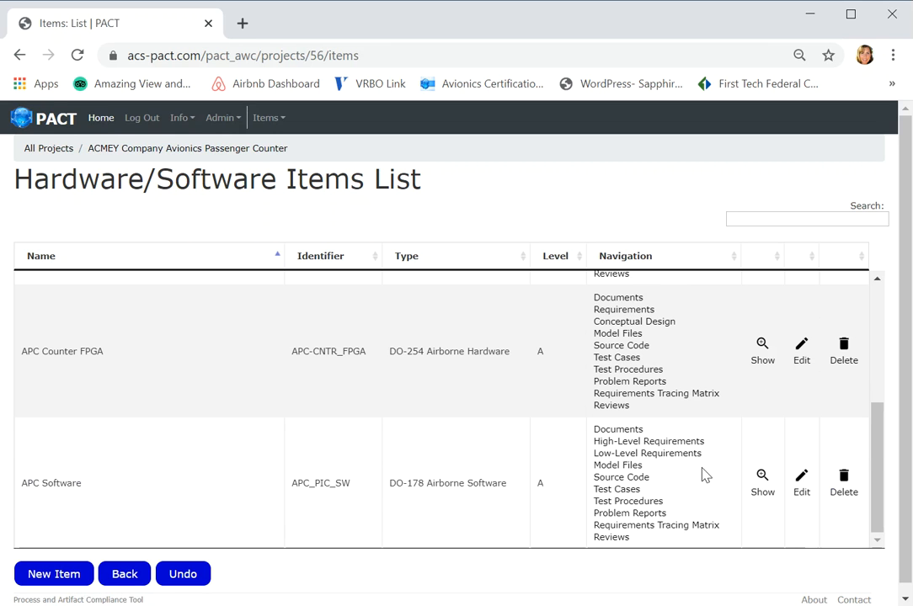
Step: Open the requirements of the _Avionics Passenger Counter (APC) Controller Board and review the entries and their system requirement references
{"action": "left_click_drag", "start_coordinate": [875, 456], "coordinate": [873, 326]}
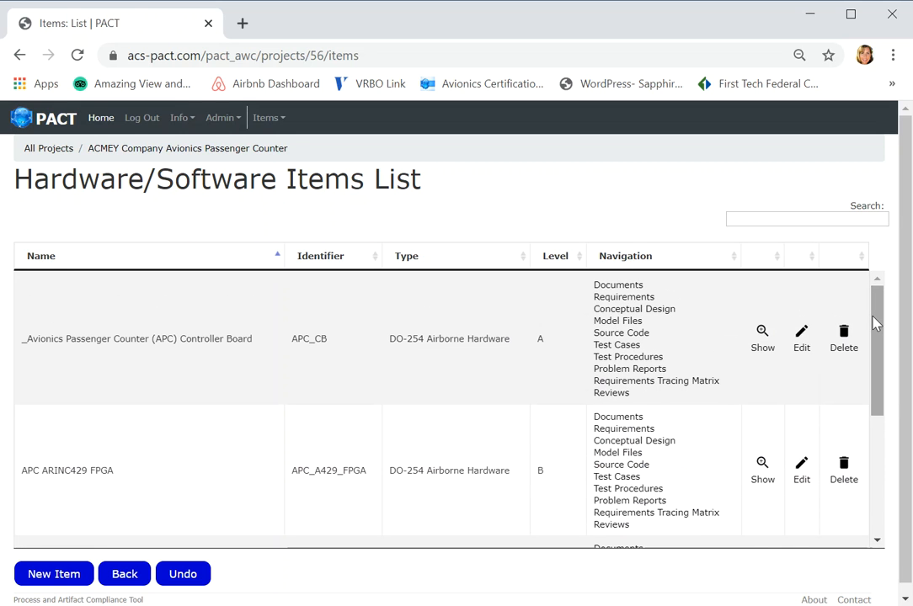
{"action": "left_click", "coordinate": [648, 300]}
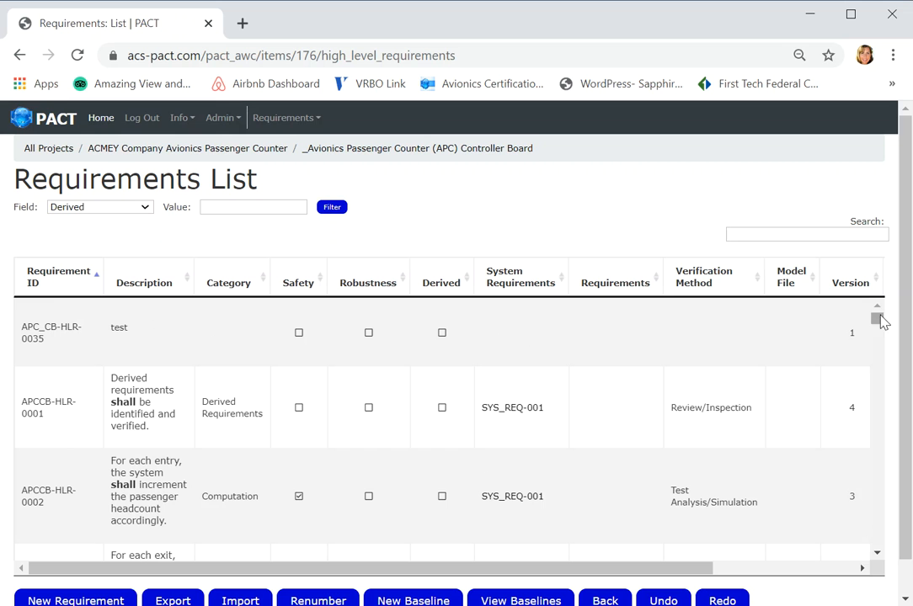
{"action": "left_click_drag", "start_coordinate": [876, 320], "coordinate": [878, 331]}
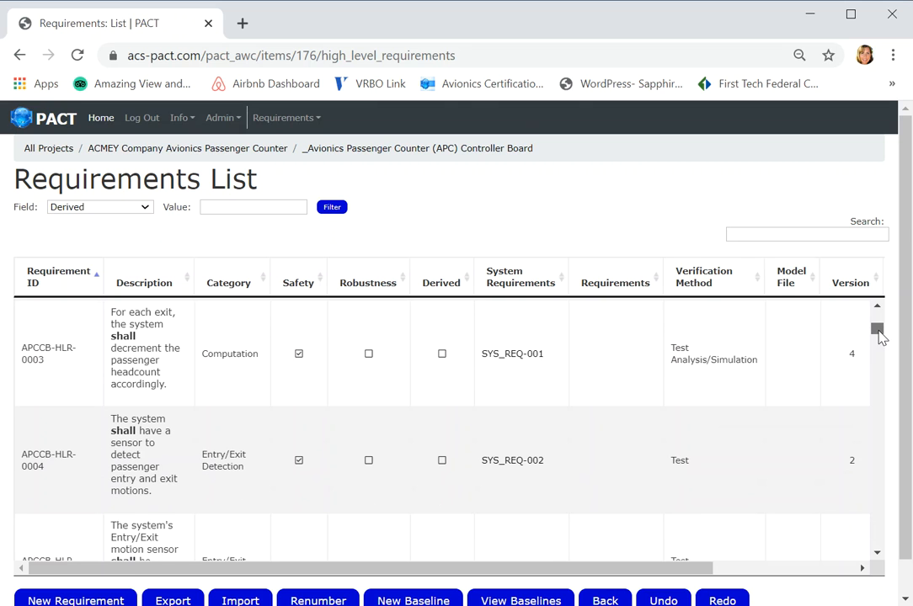
{"action": "left_click_drag", "start_coordinate": [879, 335], "coordinate": [879, 336]}
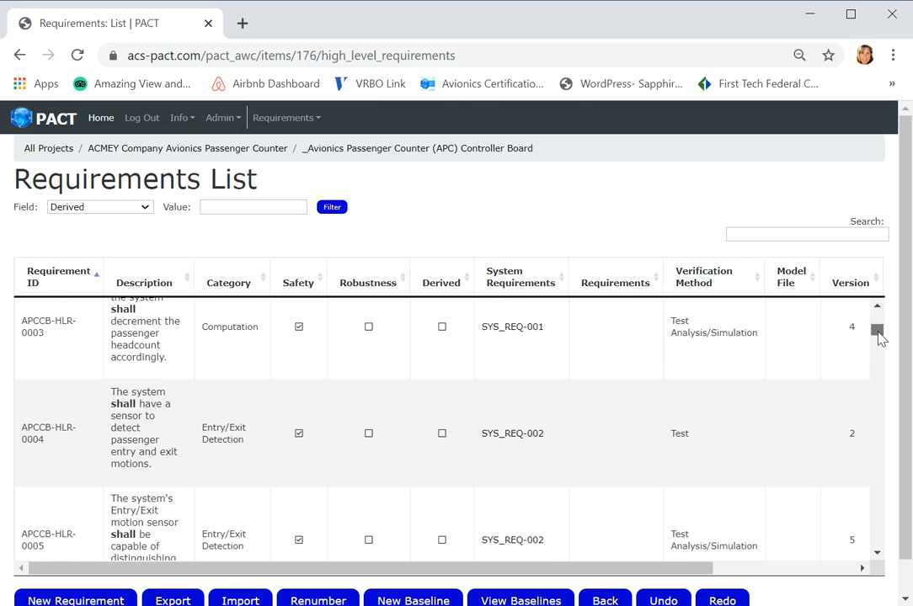
{"action": "left_click_drag", "start_coordinate": [879, 337], "coordinate": [878, 346]}
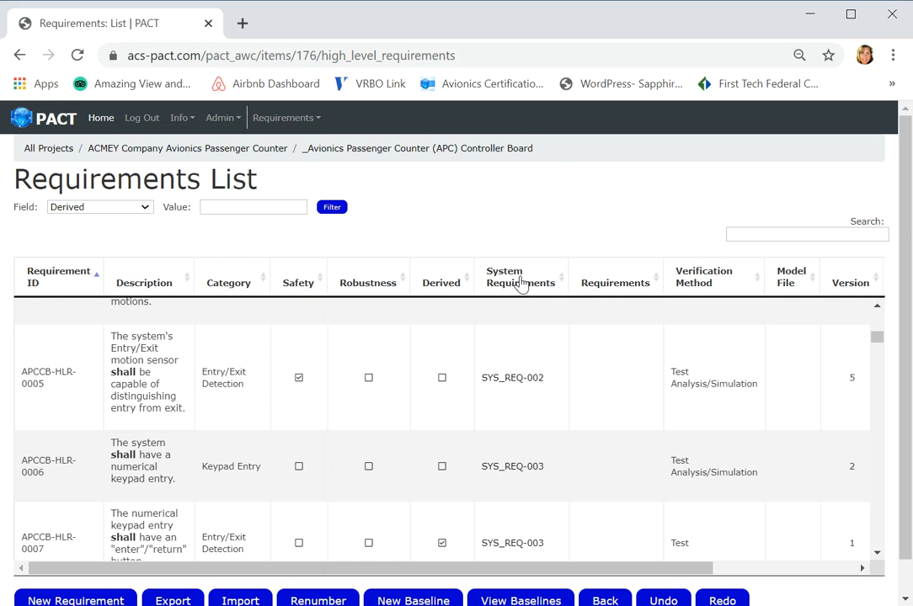
{"action": "triple_click", "coordinate": [515, 379]}
{"action": "left_click", "coordinate": [506, 364]}
Step: Delete the test requirement APC_CB-HLR-0035 from the requirements list
{"action": "left_click_drag", "start_coordinate": [876, 341], "coordinate": [878, 318]}
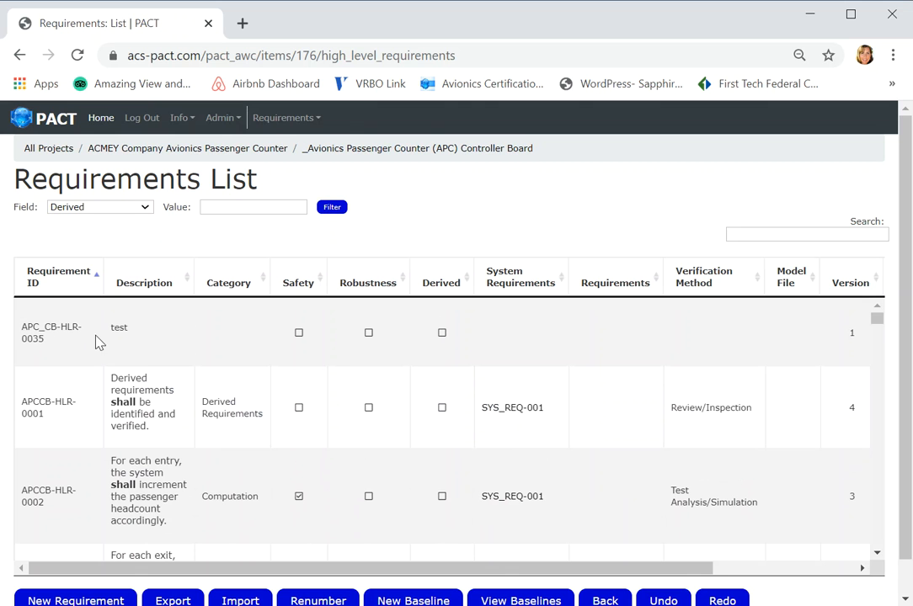
{"action": "left_click_drag", "start_coordinate": [540, 570], "coordinate": [717, 571]}
{"action": "left_click", "coordinate": [846, 333]}
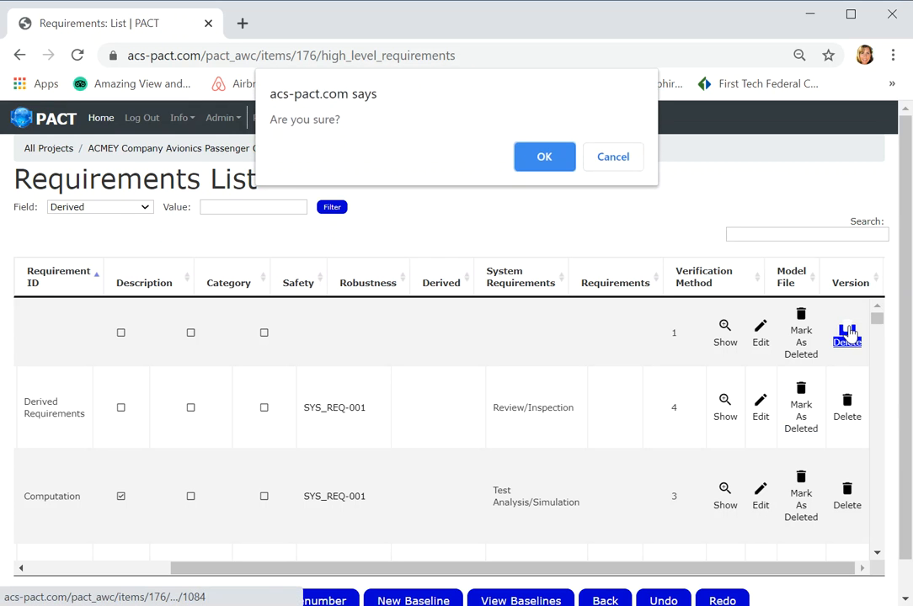
{"action": "left_click", "coordinate": [543, 161]}
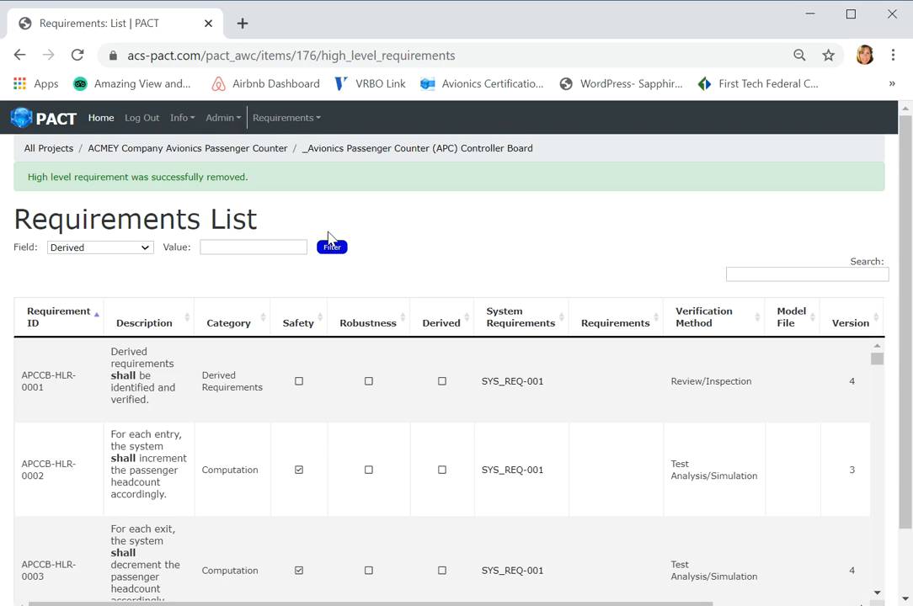
Step: Filter the requirements list by Derived with the value true and examine the matching requirements
{"action": "left_click", "coordinate": [210, 247]}
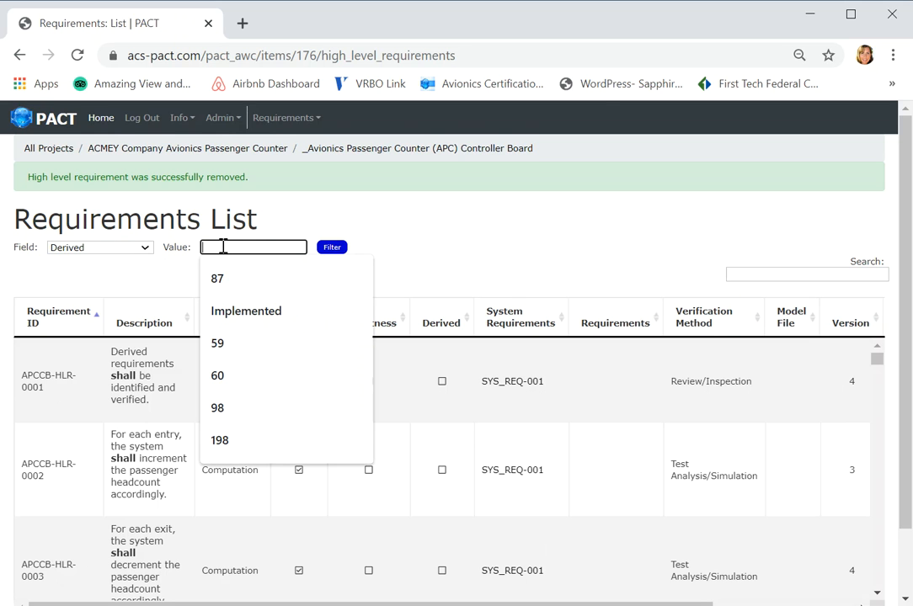
{"action": "type", "text": "true"}
{"action": "left_click", "coordinate": [332, 247]}
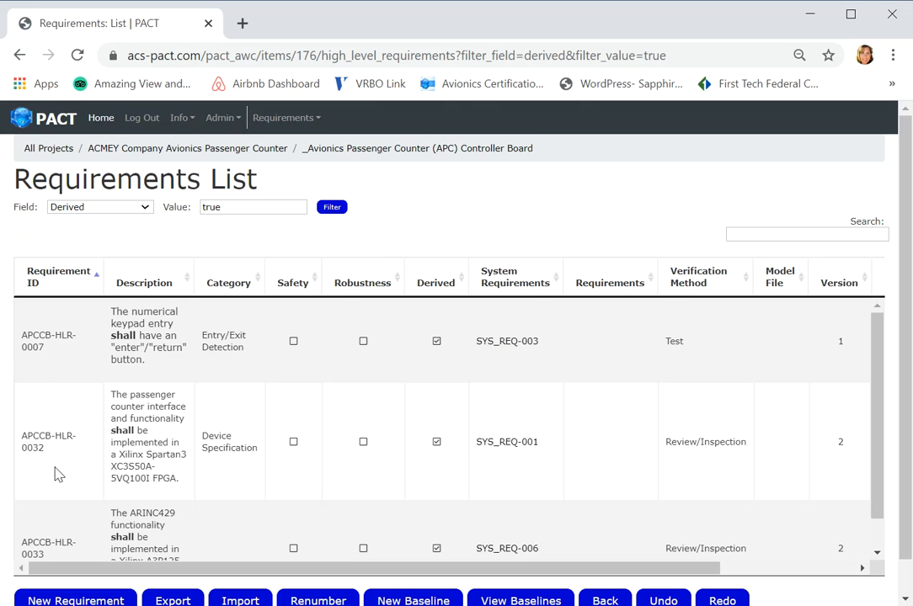
{"action": "left_click_drag", "start_coordinate": [879, 465], "coordinate": [872, 430]}
{"action": "left_click_drag", "start_coordinate": [449, 353], "coordinate": [533, 353]}
Step: Clear the Derived filter value and reapply it to list all requirements
{"action": "left_click_drag", "start_coordinate": [240, 206], "coordinate": [185, 207]}
{"action": "key", "text": "BackSpace"}
{"action": "key", "text": "Return"}
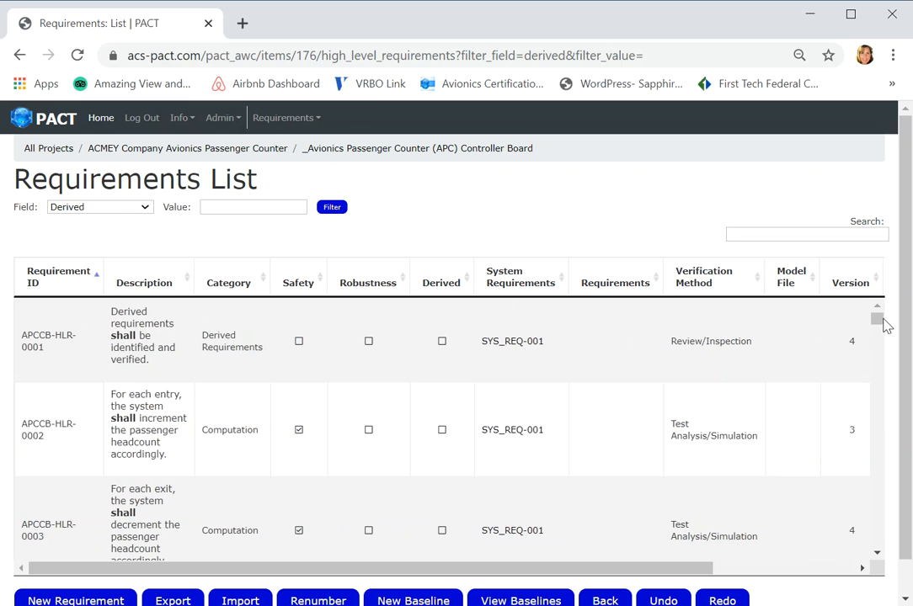
Step: Open requirement APCCB-HLR-0034 for editing and mark it as Derived
{"action": "left_click_drag", "start_coordinate": [880, 321], "coordinate": [881, 551]}
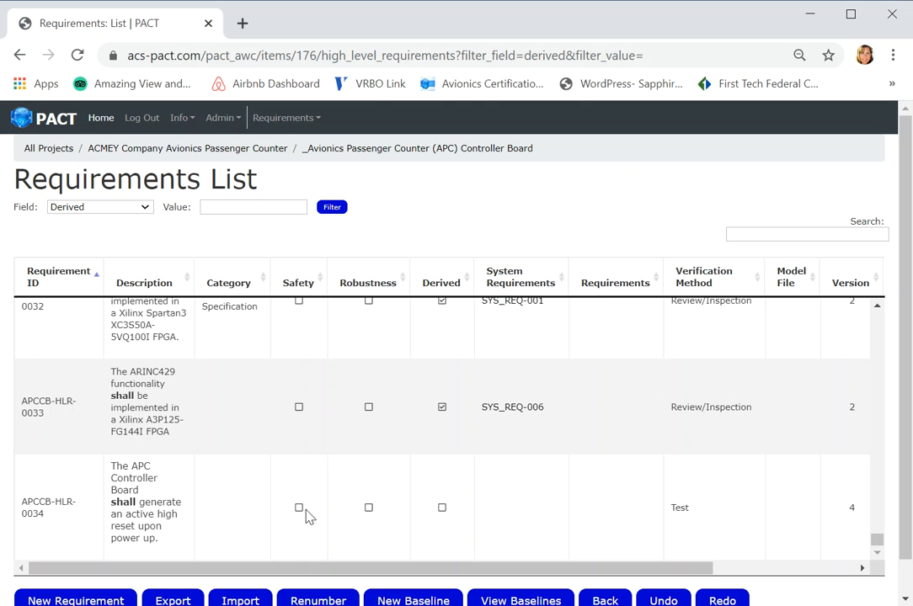
{"action": "left_click_drag", "start_coordinate": [568, 572], "coordinate": [722, 571]}
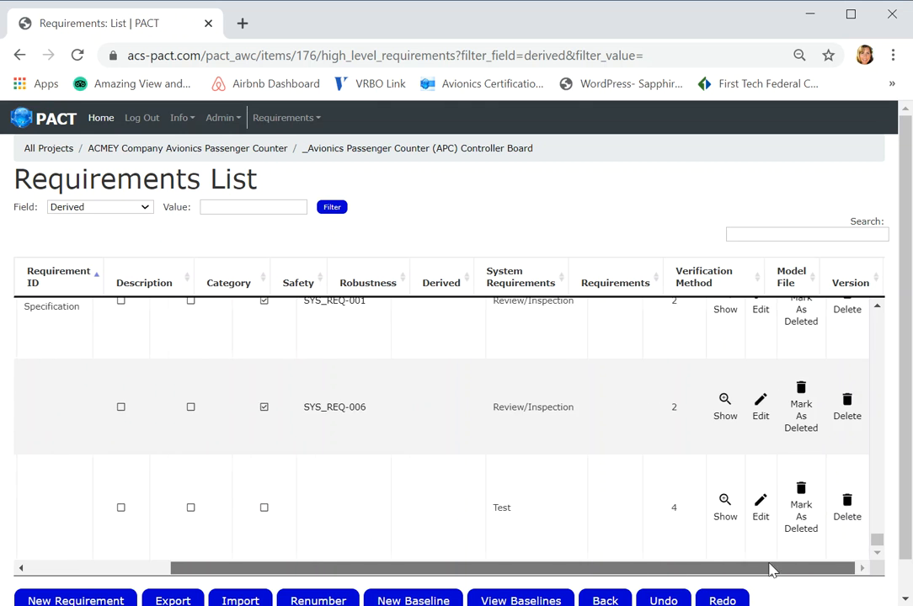
{"action": "left_click", "coordinate": [761, 513]}
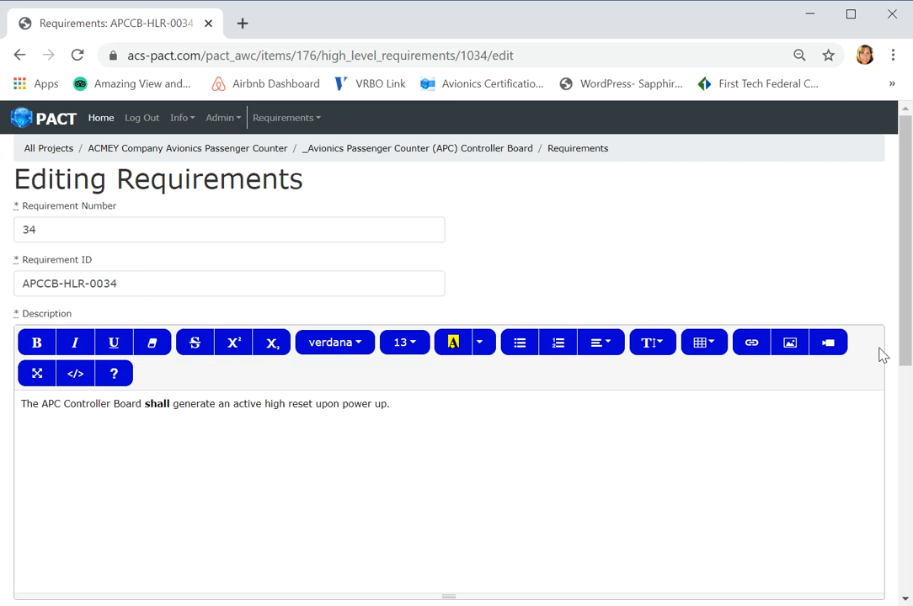
{"action": "left_click_drag", "start_coordinate": [906, 351], "coordinate": [909, 498]}
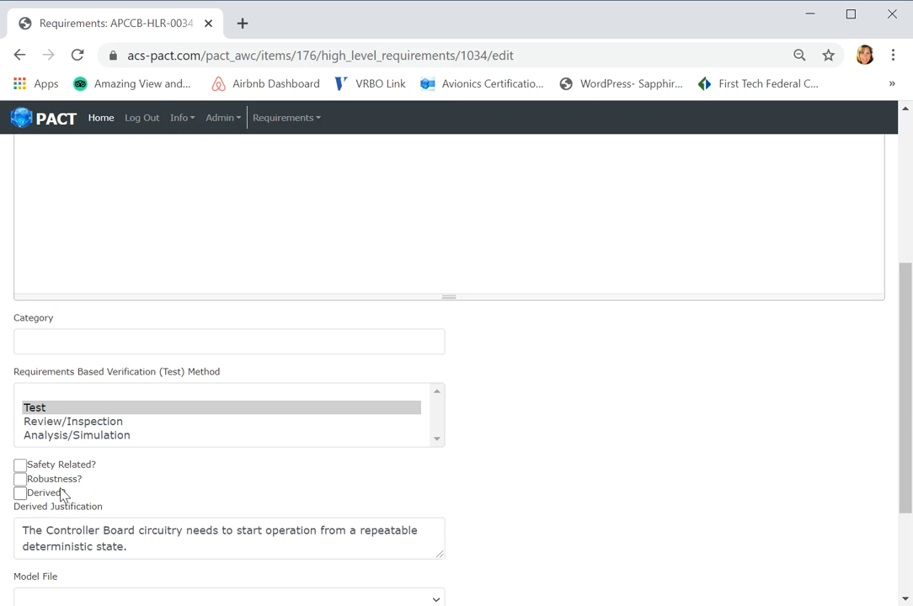
{"action": "left_click_drag", "start_coordinate": [903, 435], "coordinate": [897, 498]}
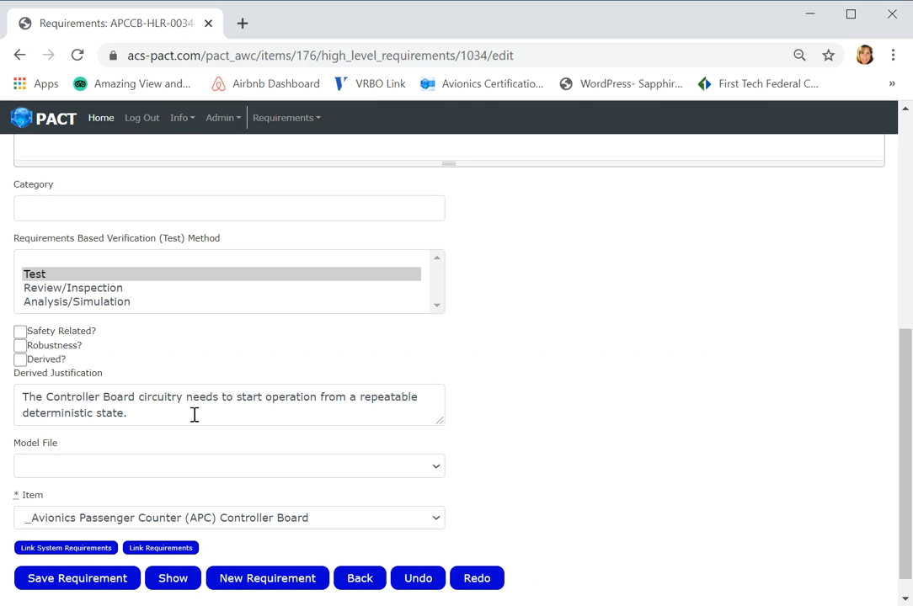
{"action": "left_click", "coordinate": [20, 361]}
{"action": "left_click_drag", "start_coordinate": [903, 428], "coordinate": [904, 442]}
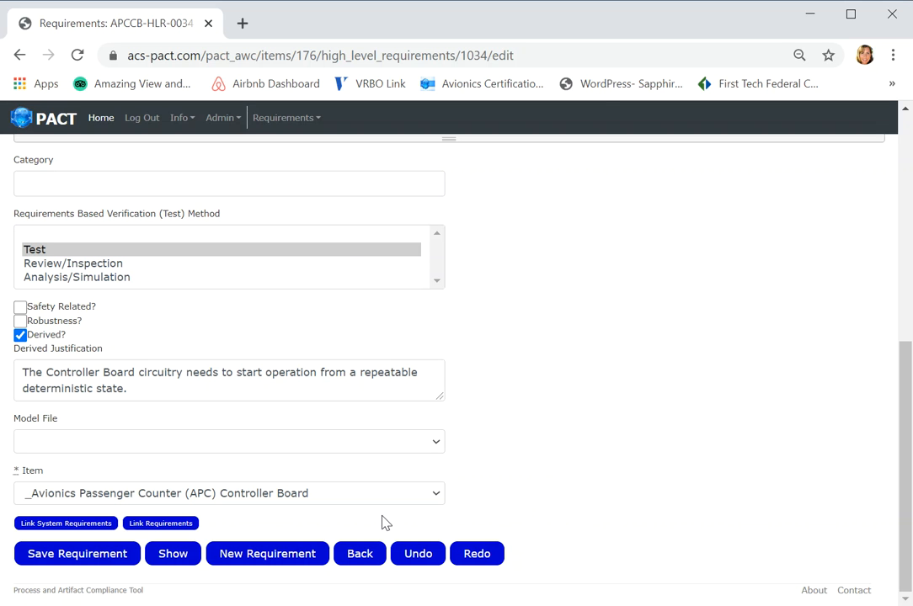
Step: Select SYS_REQ-001 as a system requirement link for APCCB-HLR-0034, then return to the requirements list without saving
{"action": "left_click", "coordinate": [55, 525]}
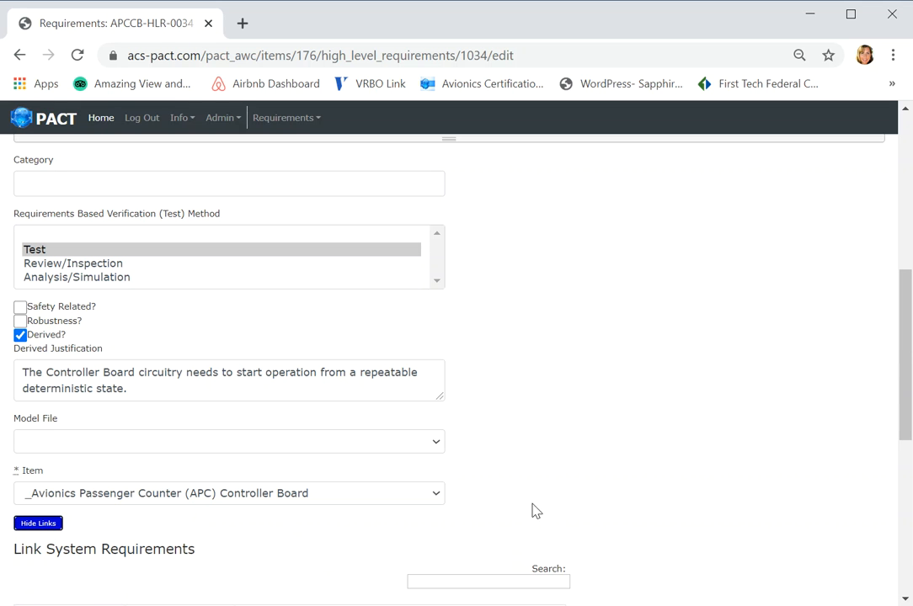
{"action": "left_click_drag", "start_coordinate": [902, 381], "coordinate": [903, 509]}
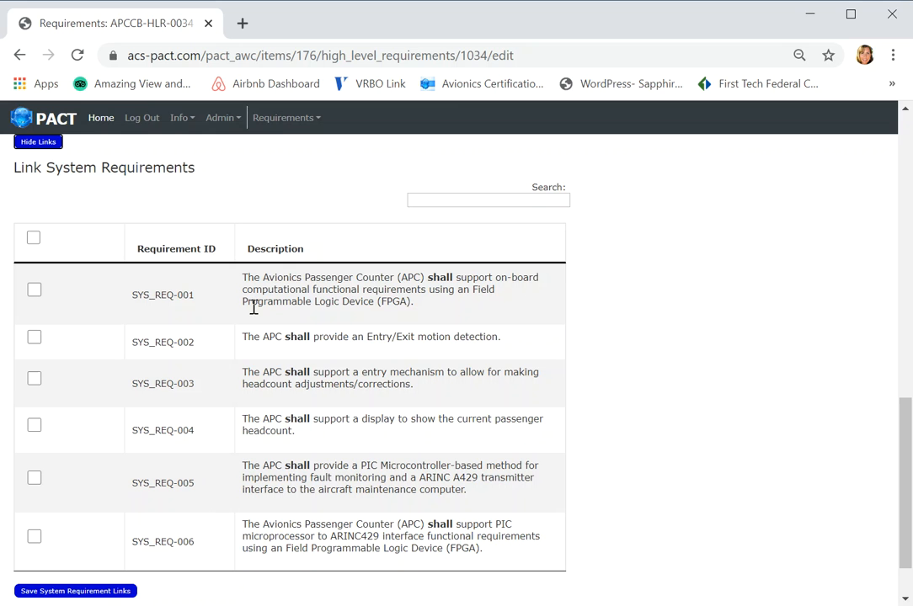
{"action": "left_click", "coordinate": [33, 290]}
{"action": "left_click_drag", "start_coordinate": [906, 453], "coordinate": [904, 489]}
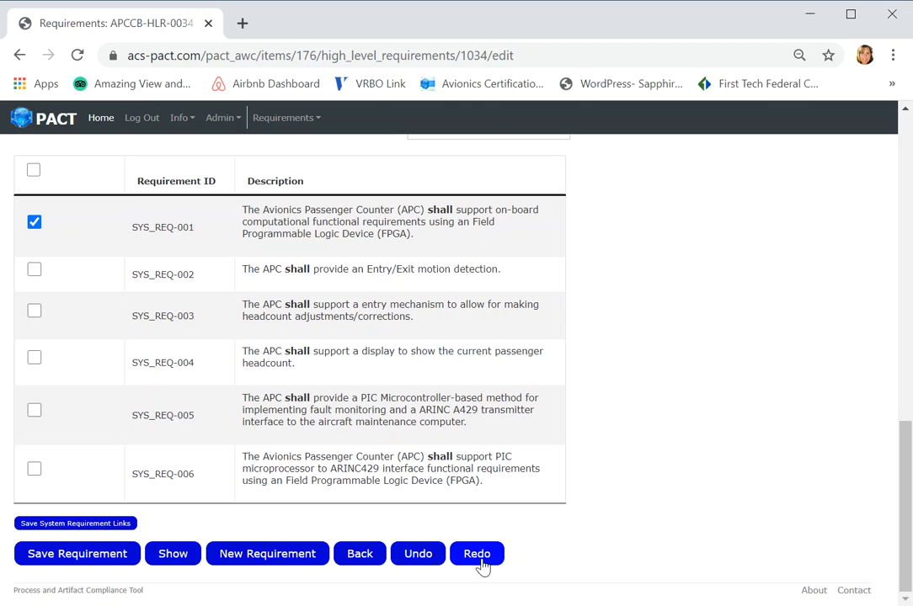
{"action": "left_click", "coordinate": [371, 554]}
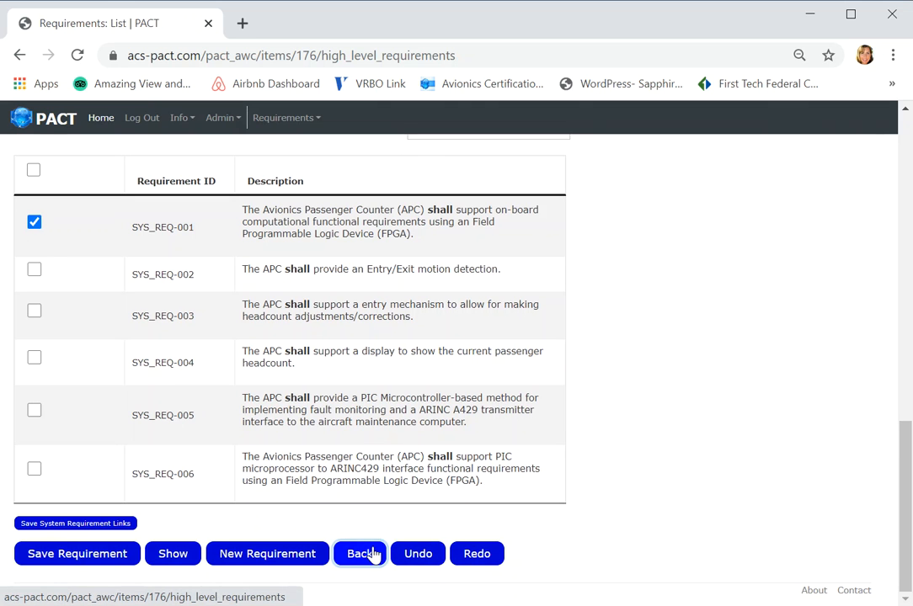
Step: Reopen requirement APCCB-HLR-0034 for editing and show the options for linking it to other requirements
{"action": "left_click_drag", "start_coordinate": [876, 320], "coordinate": [878, 560]}
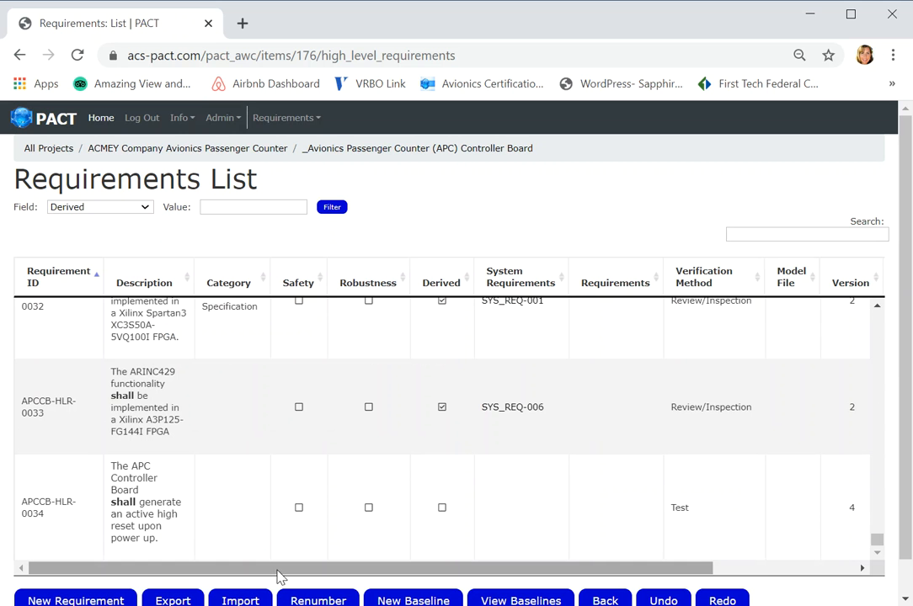
{"action": "left_click_drag", "start_coordinate": [282, 577], "coordinate": [489, 578]}
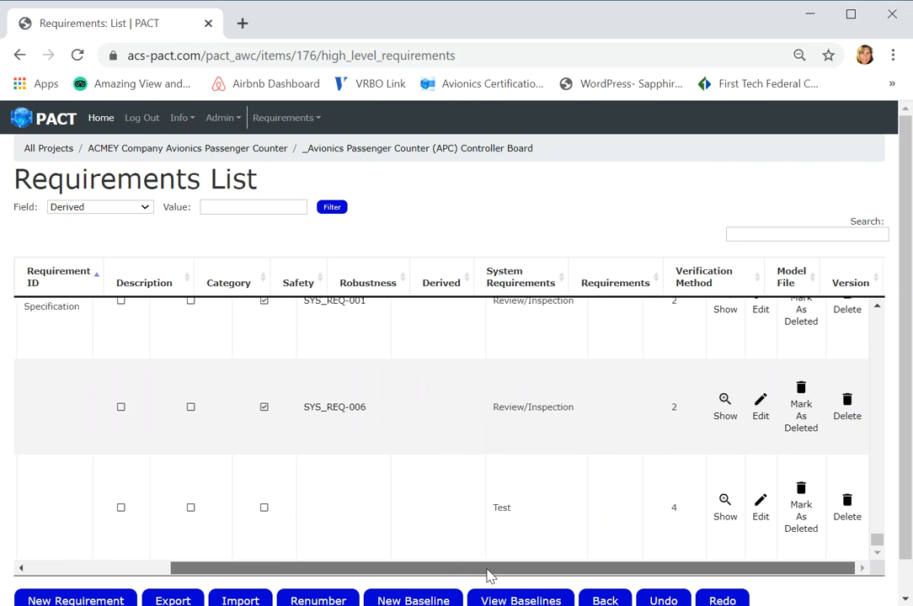
{"action": "left_click", "coordinate": [761, 520]}
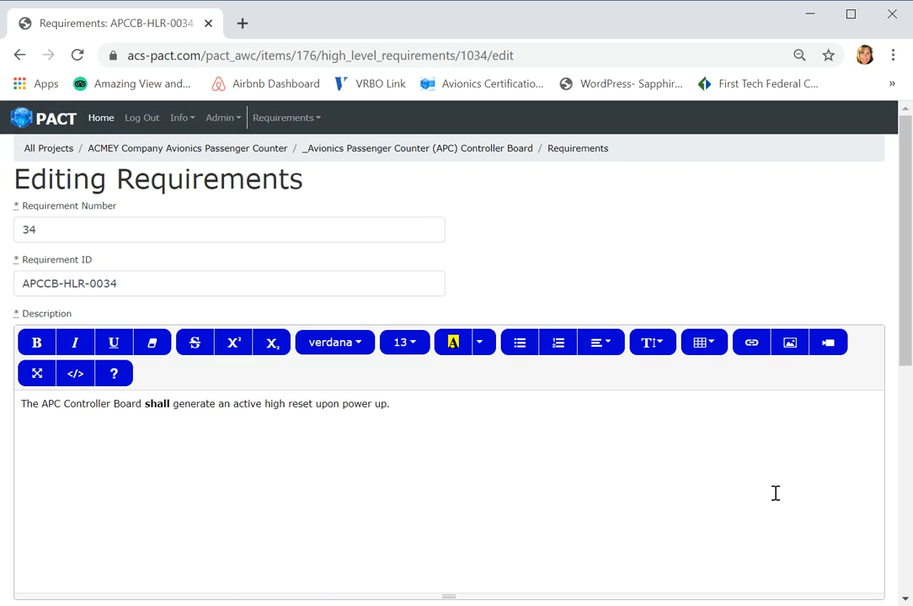
{"action": "left_click_drag", "start_coordinate": [903, 362], "coordinate": [888, 600]}
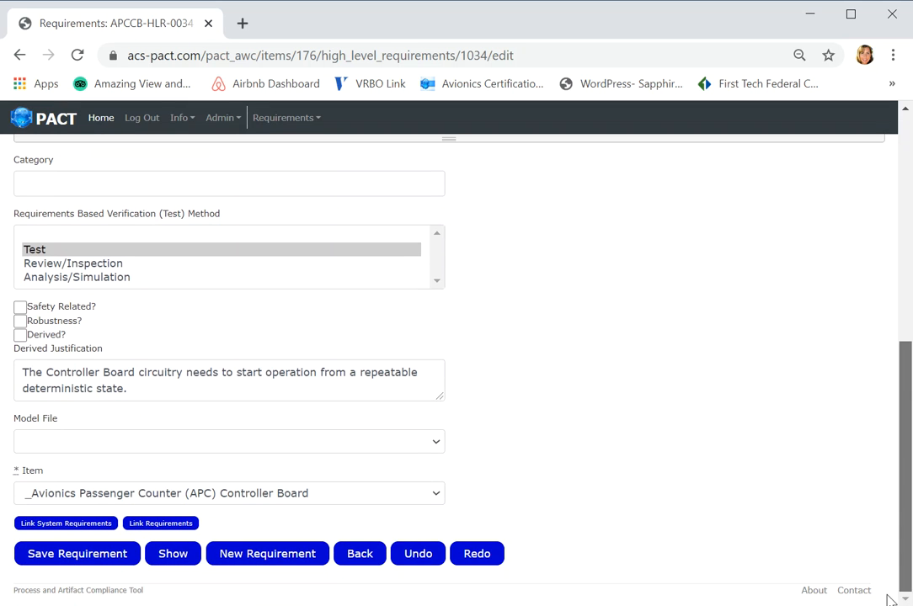
{"action": "left_click", "coordinate": [161, 524]}
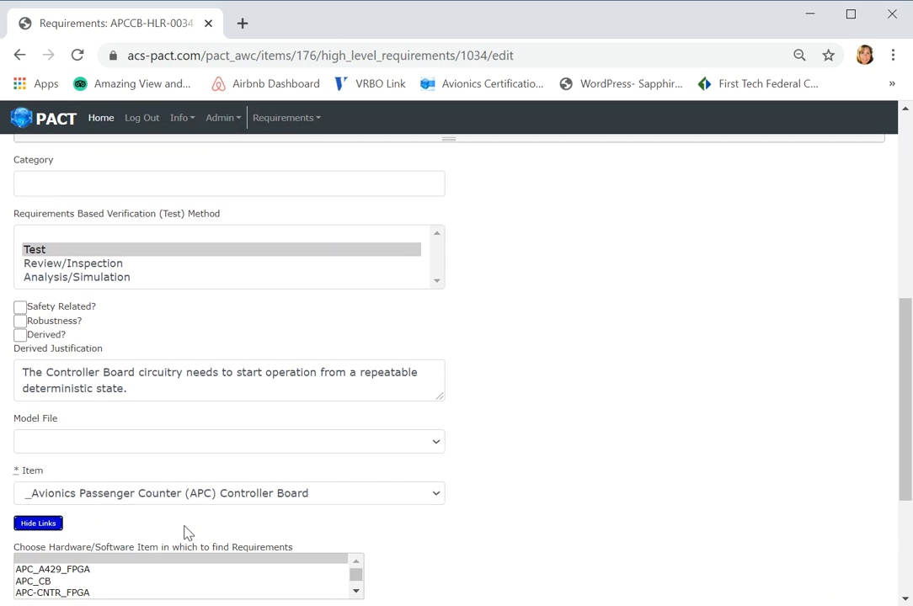
{"action": "left_click_drag", "start_coordinate": [907, 409], "coordinate": [906, 502]}
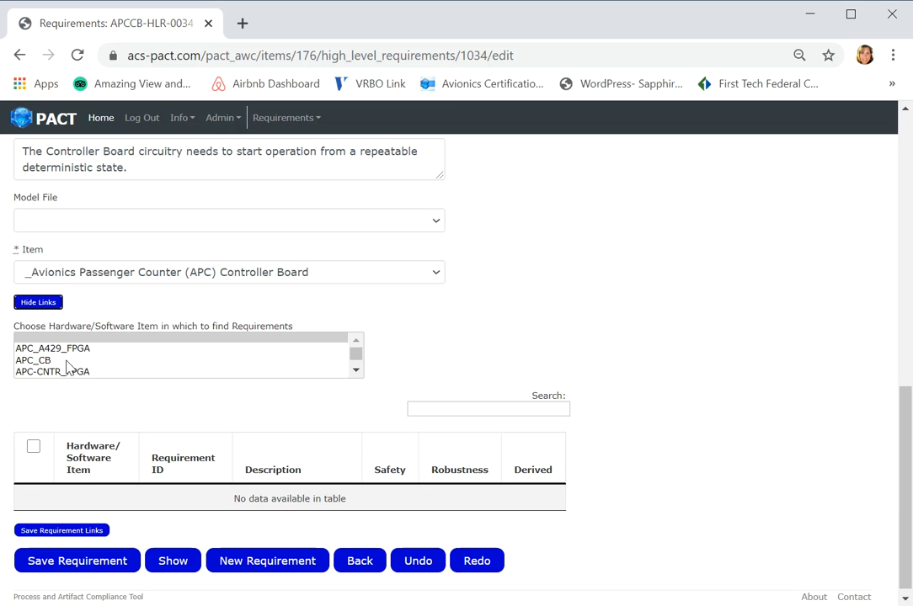
Step: Choose APC-CNTR_FPGA as the item to find requirements in, examine its linkable requirements, and return to the list without saving
{"action": "left_click", "coordinate": [355, 357]}
{"action": "left_click", "coordinate": [356, 370]}
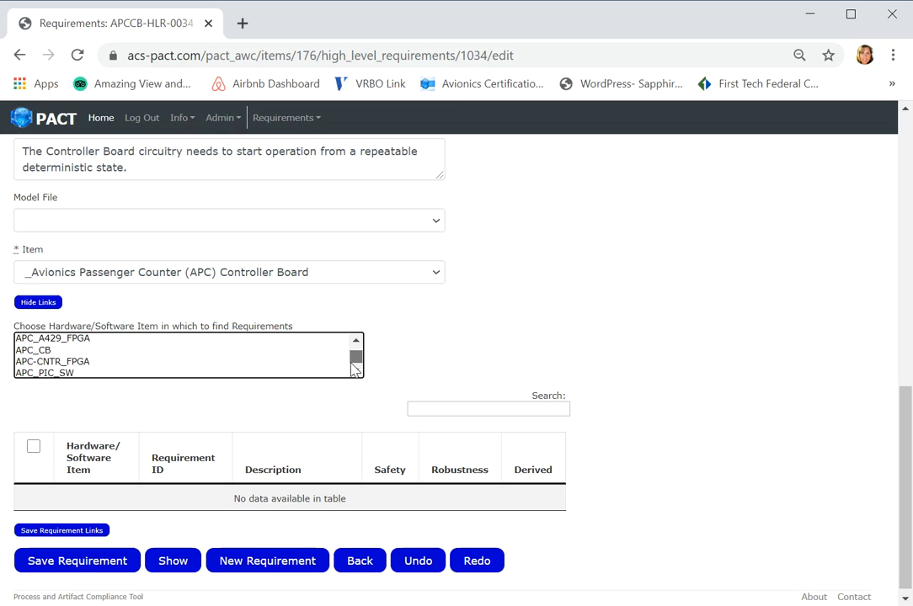
{"action": "left_click", "coordinate": [75, 362]}
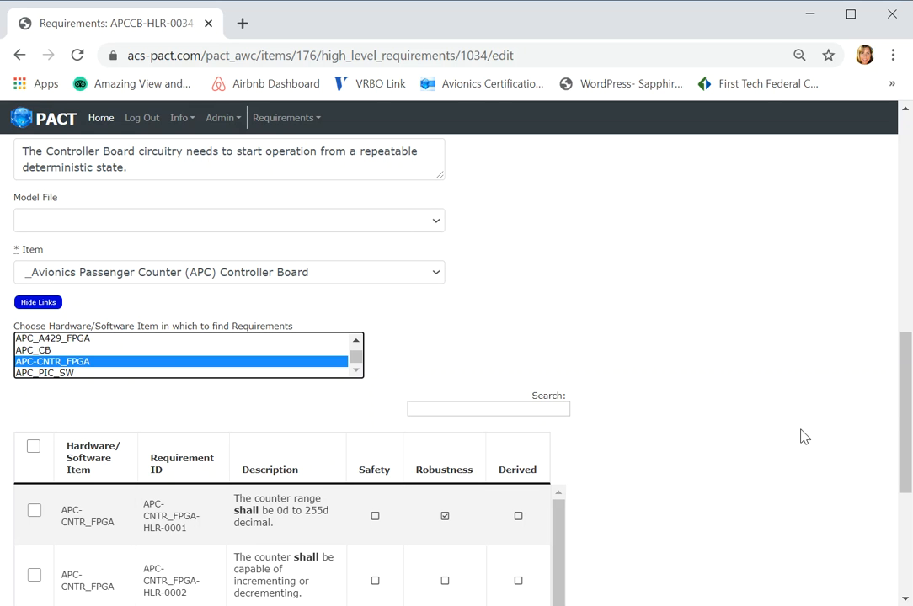
{"action": "left_click_drag", "start_coordinate": [906, 411], "coordinate": [907, 462]}
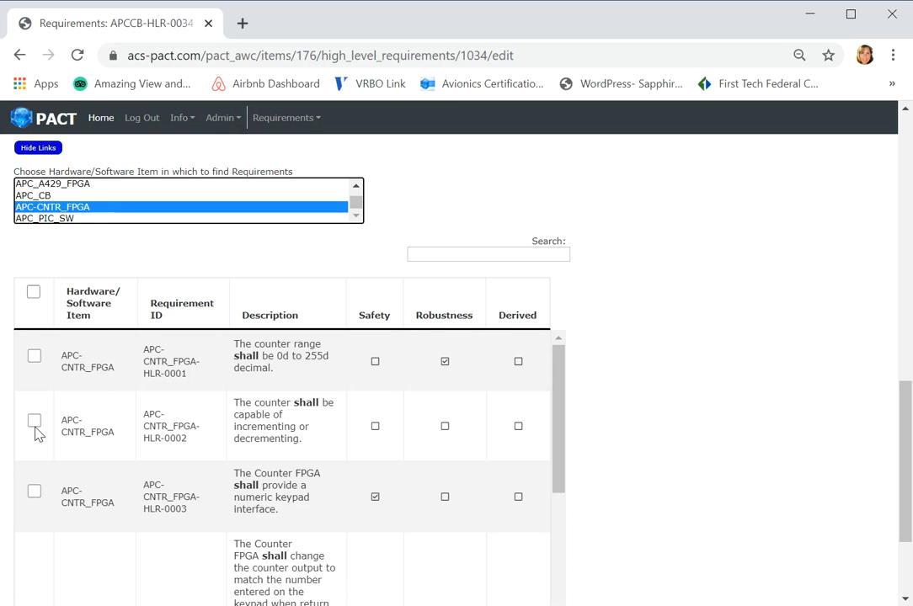
{"action": "left_click_drag", "start_coordinate": [905, 456], "coordinate": [907, 518]}
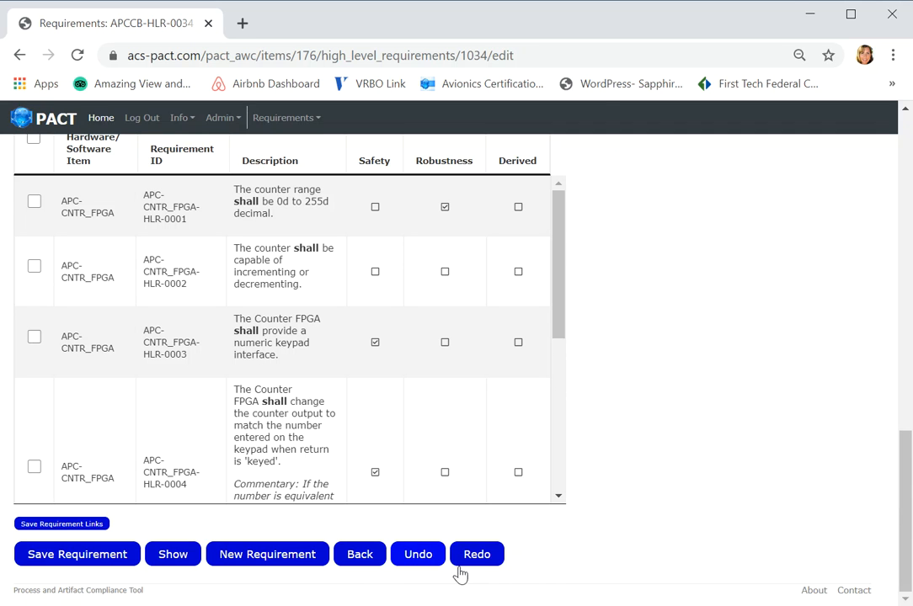
{"action": "left_click", "coordinate": [367, 562]}
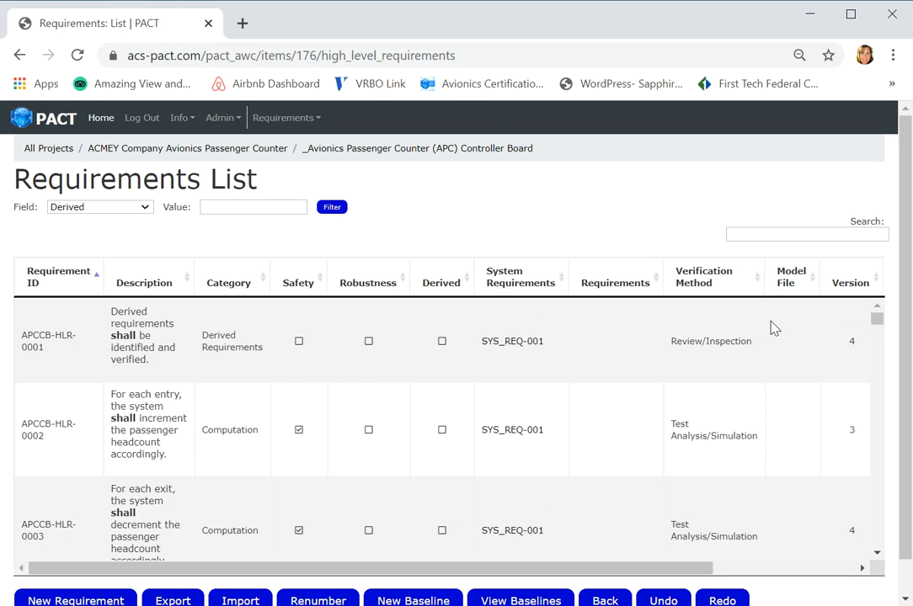
Step: Export the APC Controller Board requirements as a PDF
{"action": "scroll", "coordinate": [906, 421], "scroll_direction": "down", "scroll_amount": 1}
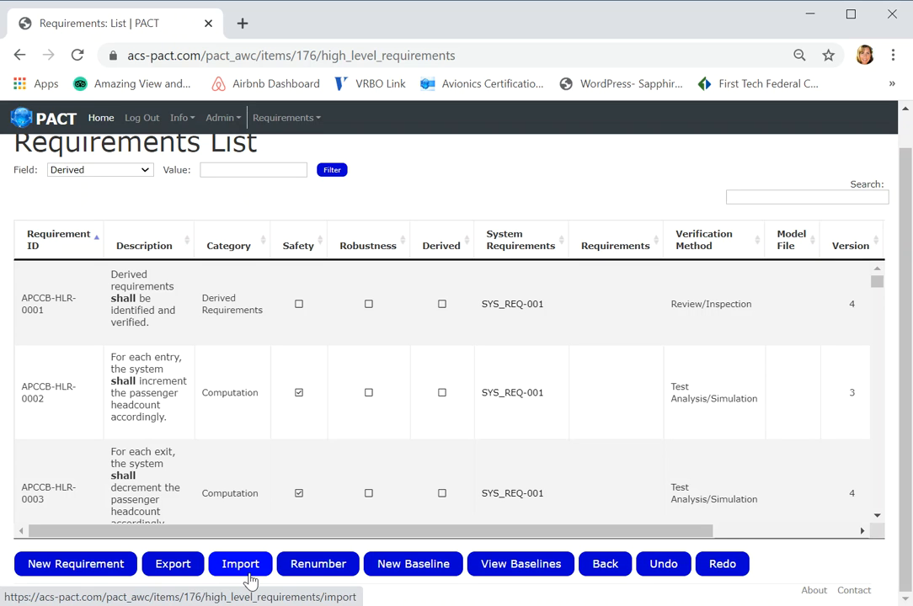
{"action": "left_click", "coordinate": [175, 566]}
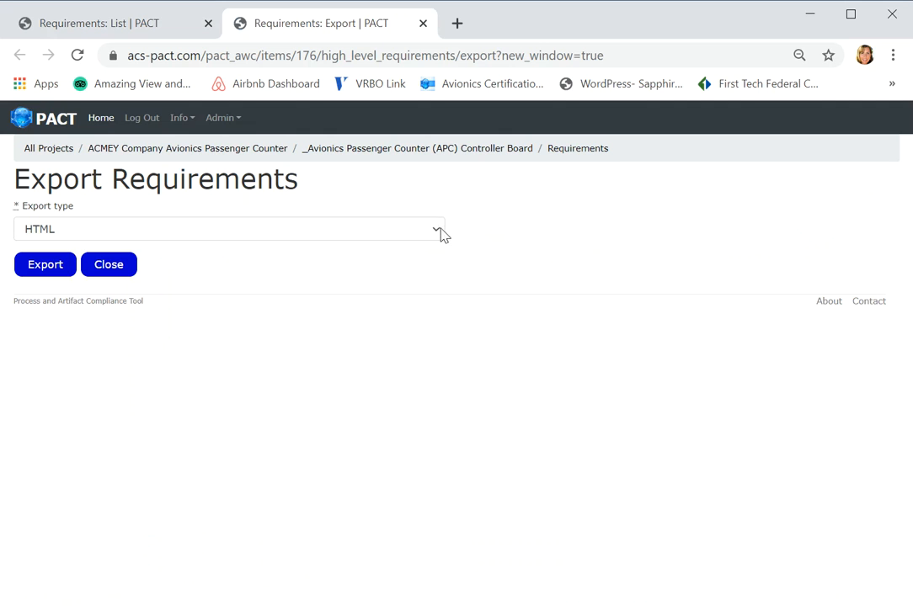
{"action": "left_click", "coordinate": [434, 234]}
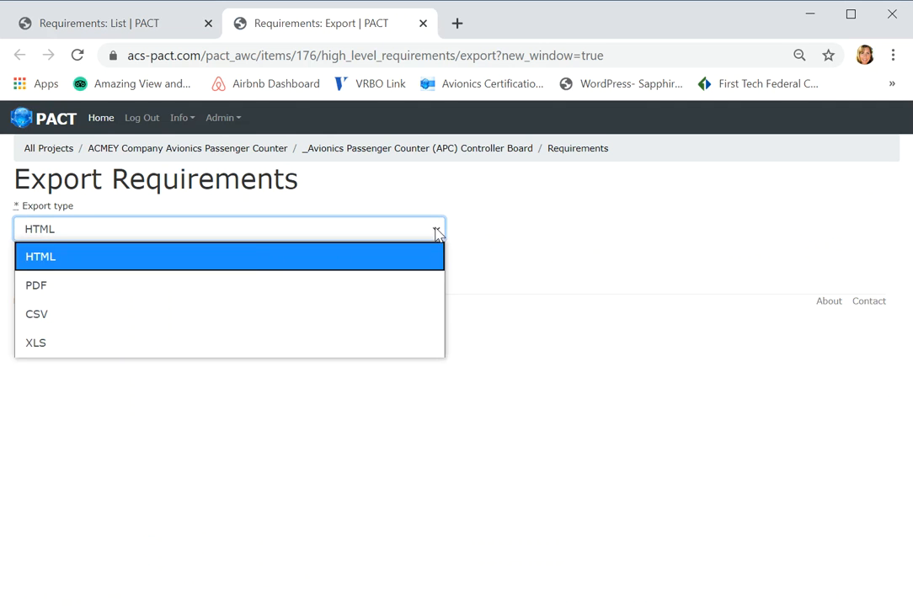
{"action": "left_click", "coordinate": [163, 292]}
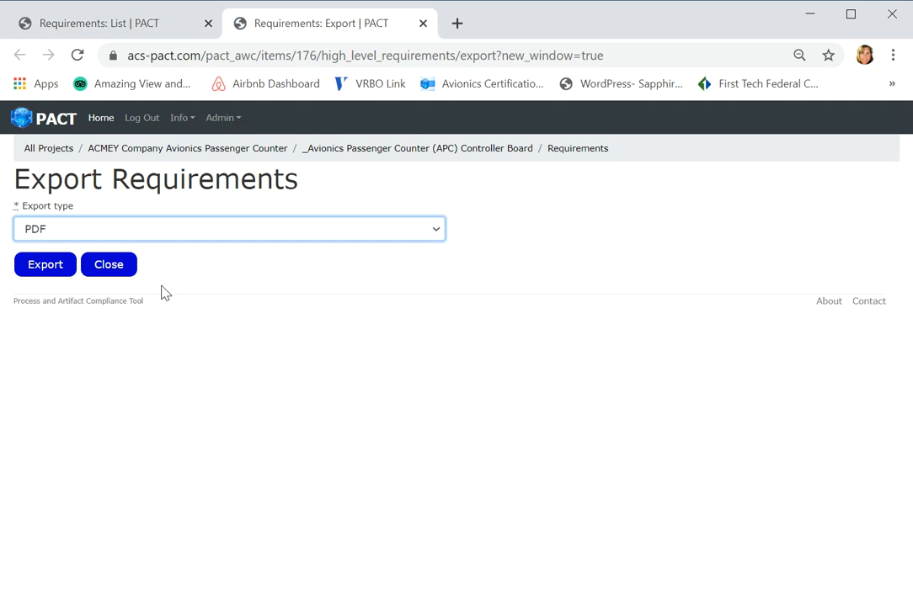
{"action": "left_click", "coordinate": [47, 267]}
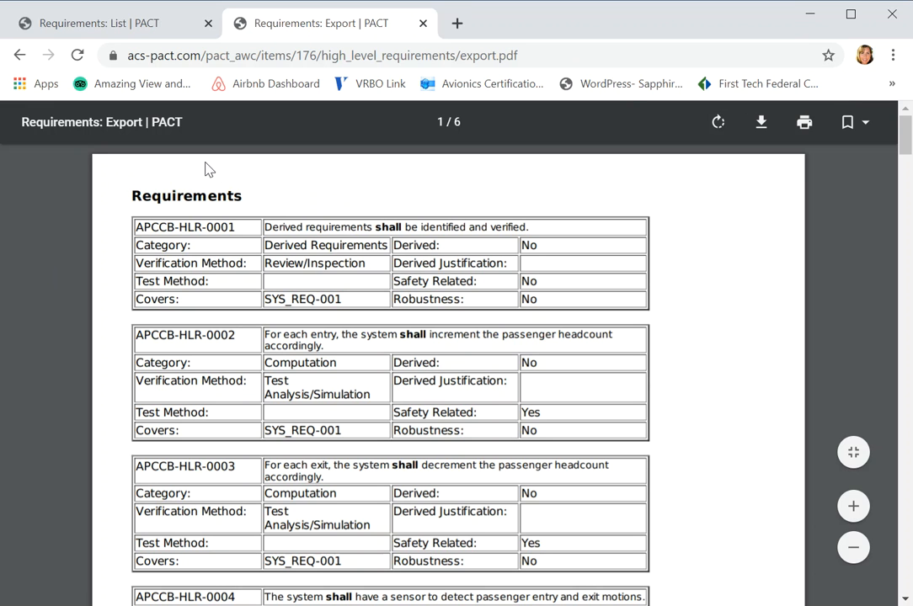
{"action": "left_click", "coordinate": [813, 18]}
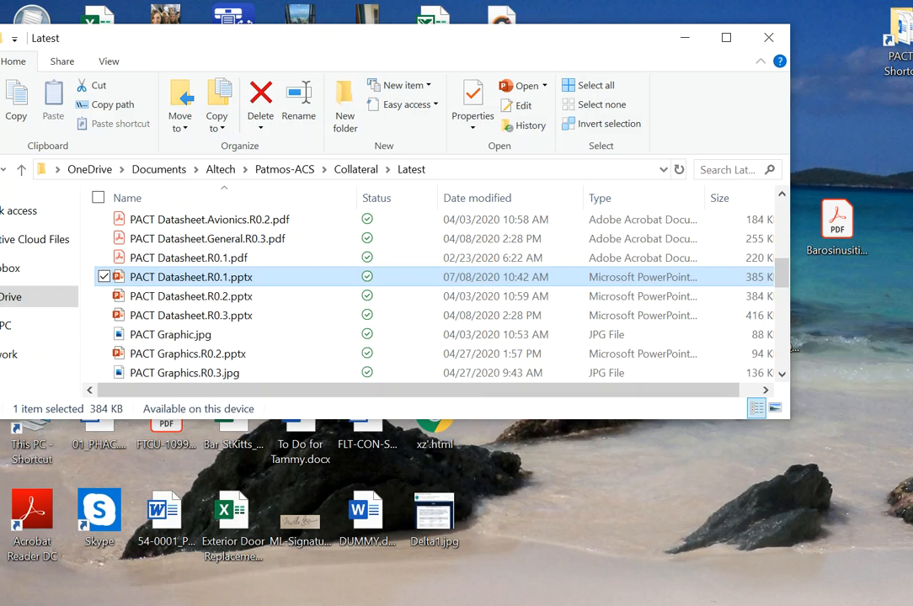
{"action": "left_click", "coordinate": [160, 605]}
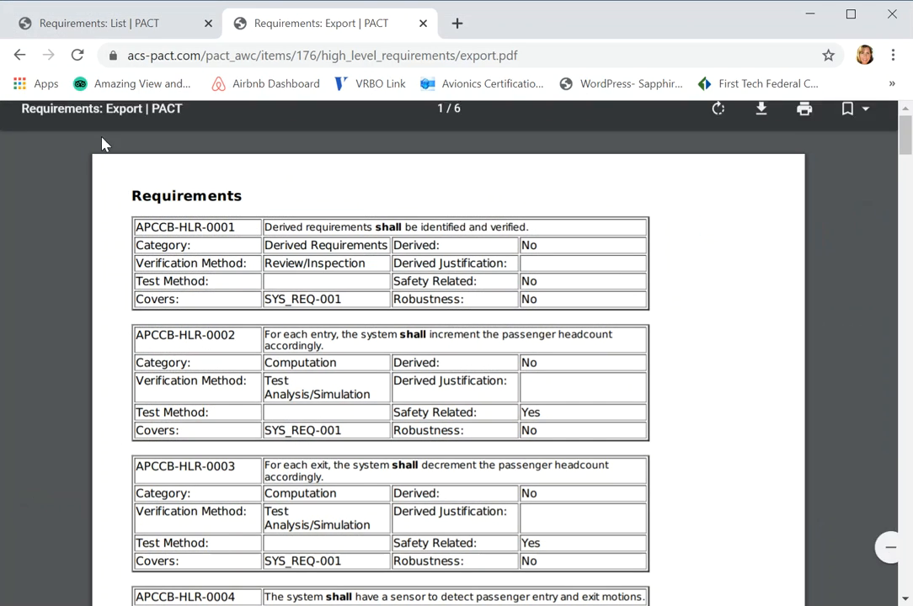
Step: Go back to the ACMEY Company Avionics Passenger Counter project's items and review the Conceptual Design list of the APC Counter FPGA
{"action": "left_click", "coordinate": [146, 37]}
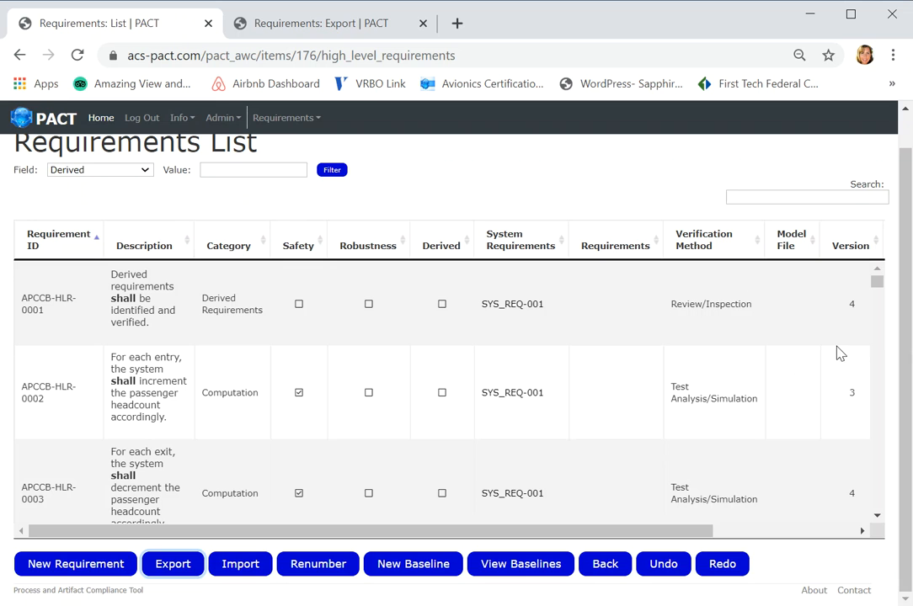
{"action": "scroll", "coordinate": [891, 300], "scroll_direction": "up", "scroll_amount": 1}
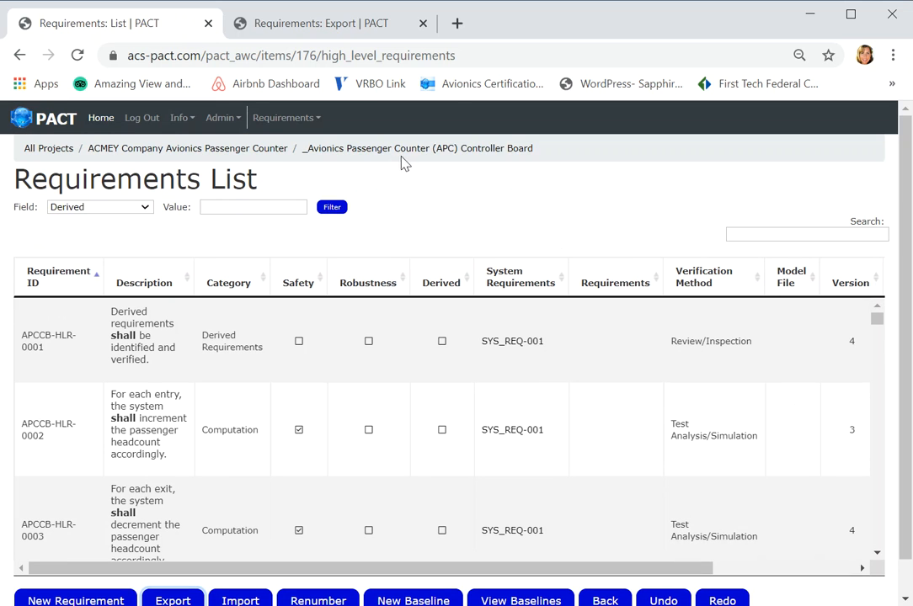
{"action": "triple_click", "coordinate": [393, 154]}
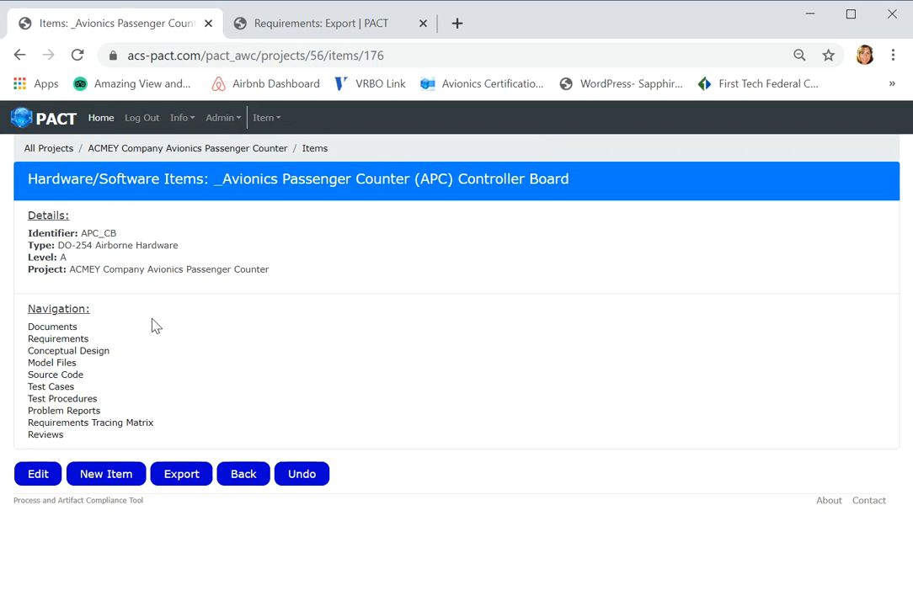
{"action": "left_click", "coordinate": [240, 151]}
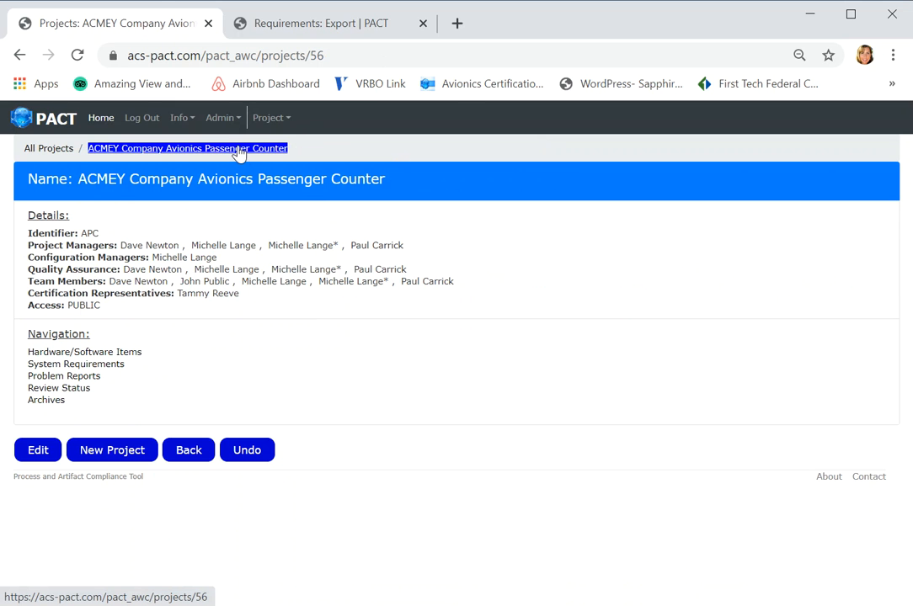
{"action": "left_click", "coordinate": [134, 353]}
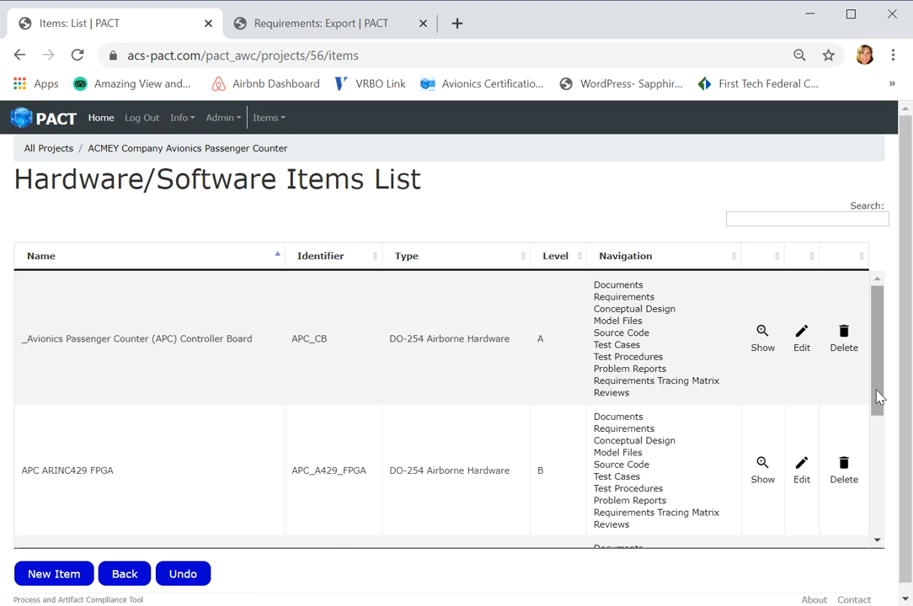
{"action": "left_click_drag", "start_coordinate": [877, 397], "coordinate": [878, 485]}
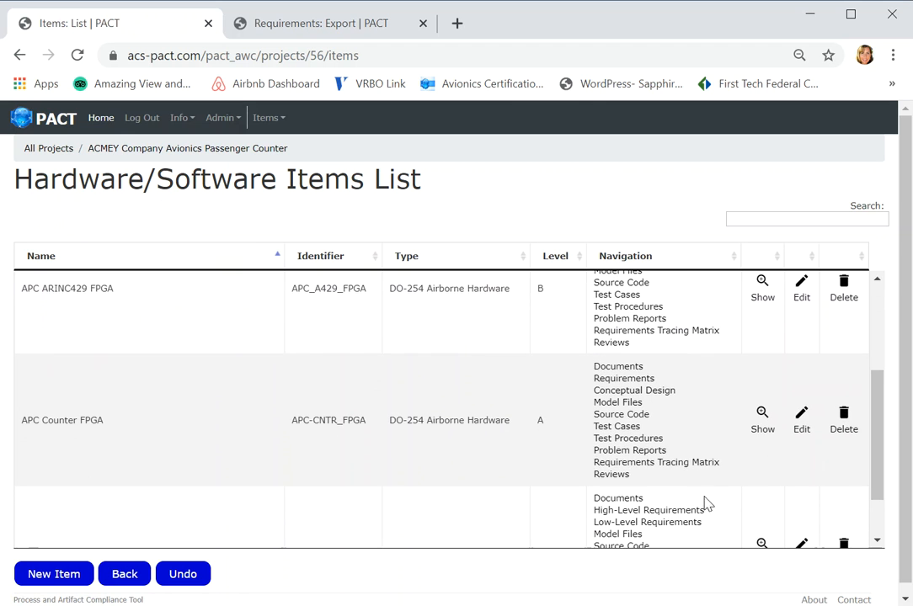
{"action": "left_click", "coordinate": [636, 393]}
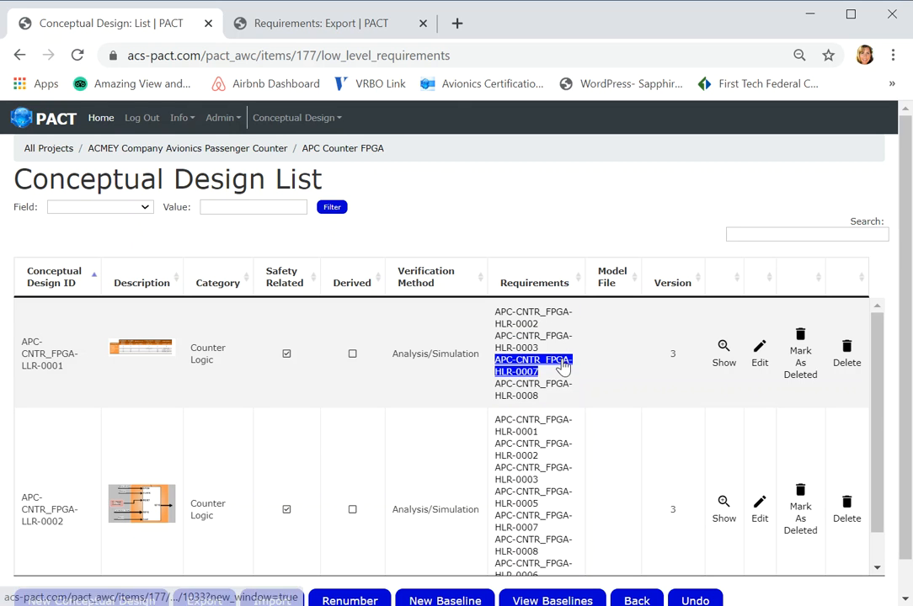
{"action": "left_click_drag", "start_coordinate": [878, 416], "coordinate": [880, 448]}
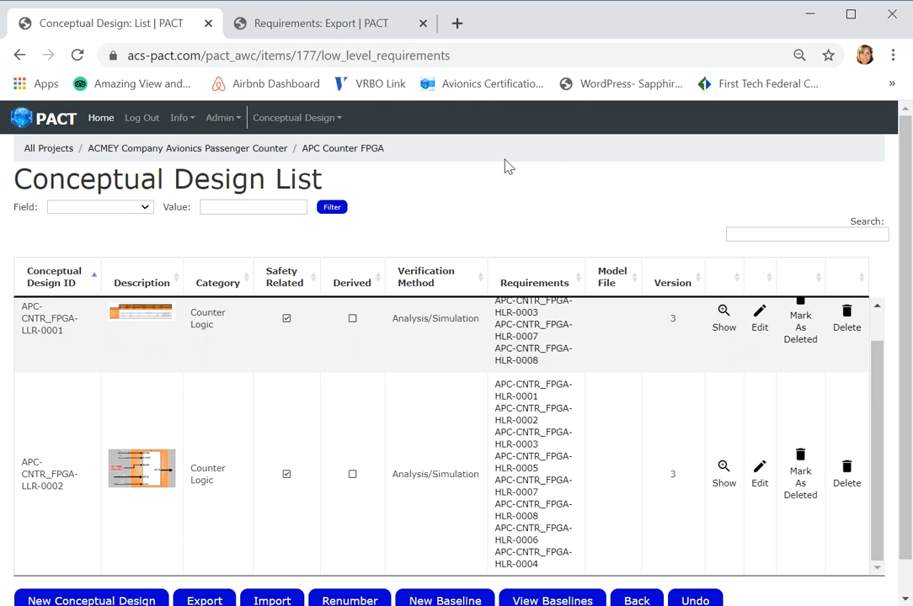
Step: Return to the project's hardware/software items and examine the APC Software high-level requirements, checking the system requirement links of ACP_SW-HLR-0001
{"action": "triple_click", "coordinate": [247, 156]}
{"action": "left_click", "coordinate": [246, 157]}
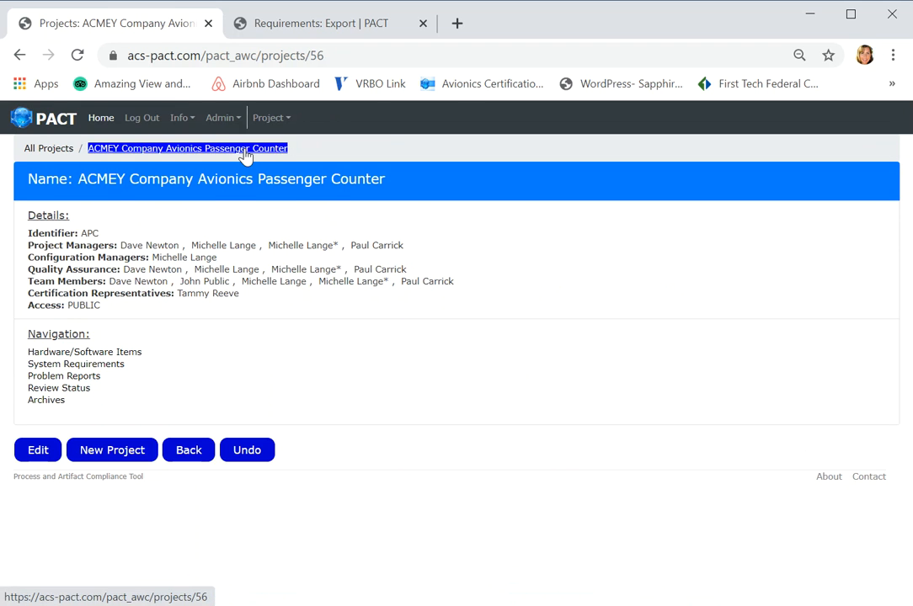
{"action": "left_click", "coordinate": [128, 353]}
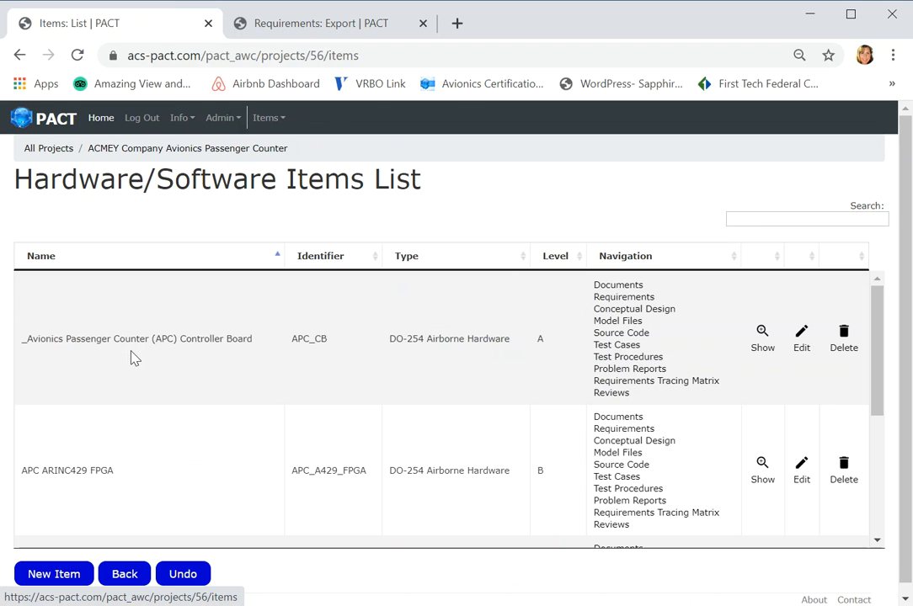
{"action": "left_click_drag", "start_coordinate": [875, 407], "coordinate": [874, 531]}
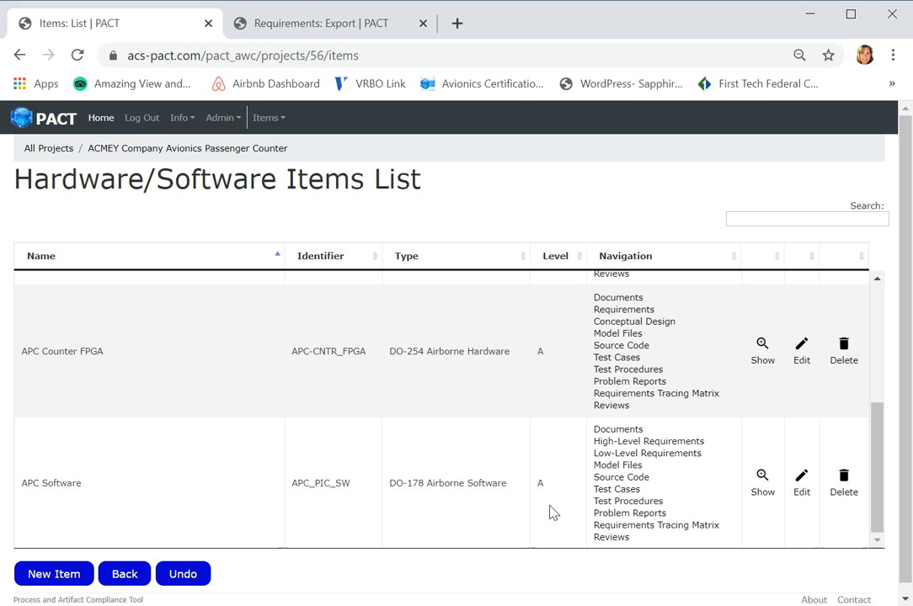
{"action": "left_click", "coordinate": [695, 446]}
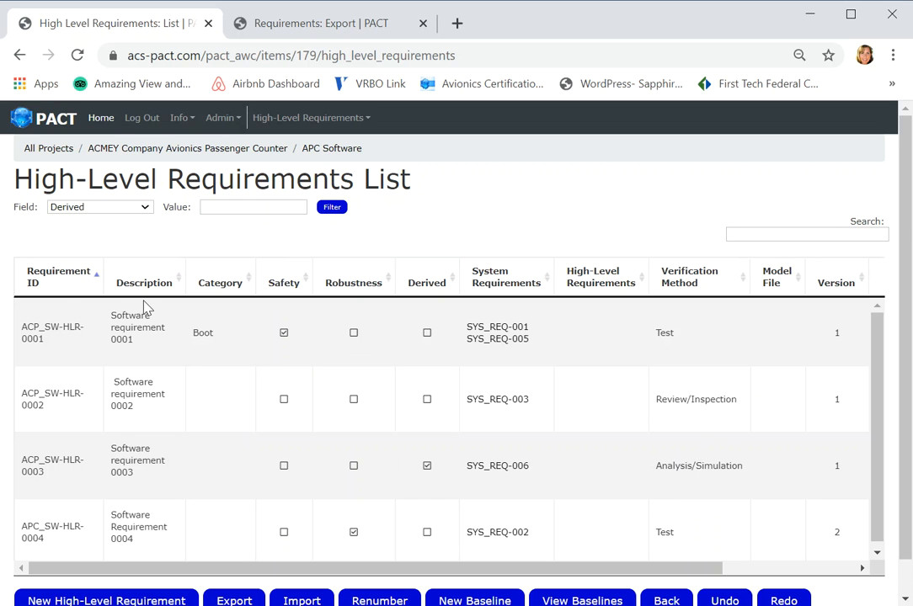
{"action": "double_click", "coordinate": [496, 327]}
{"action": "double_click", "coordinate": [498, 339]}
Step: Review the APC Software low-level requirements list, then return to the ACMEY Company Avionics Passenger Counter project page
{"action": "left_click", "coordinate": [330, 152]}
{"action": "left_click", "coordinate": [114, 357]}
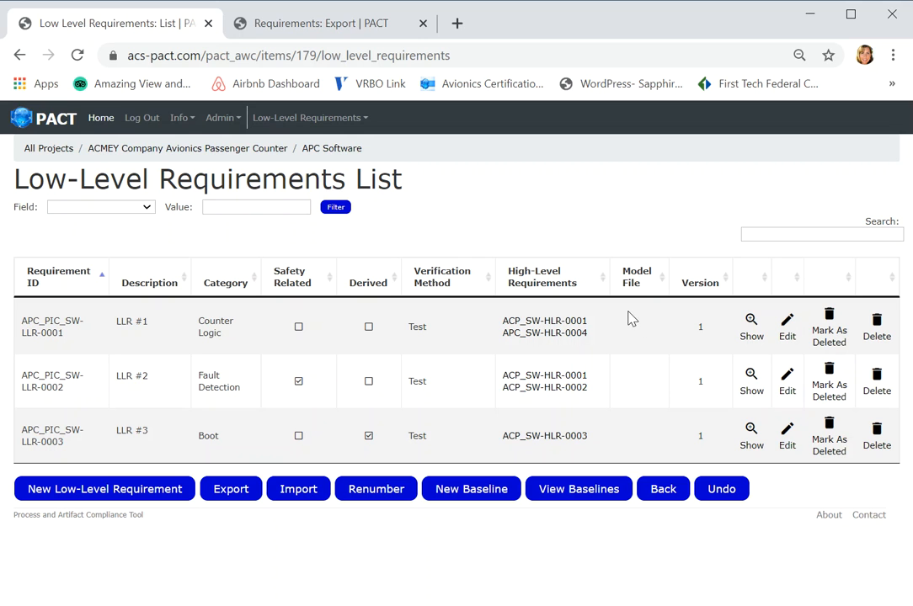
{"action": "left_click", "coordinate": [274, 155]}
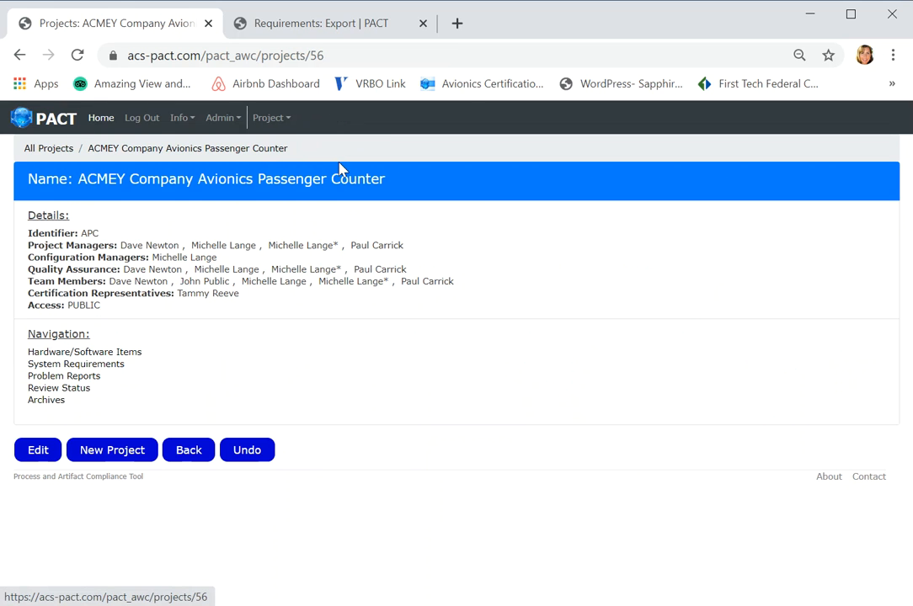